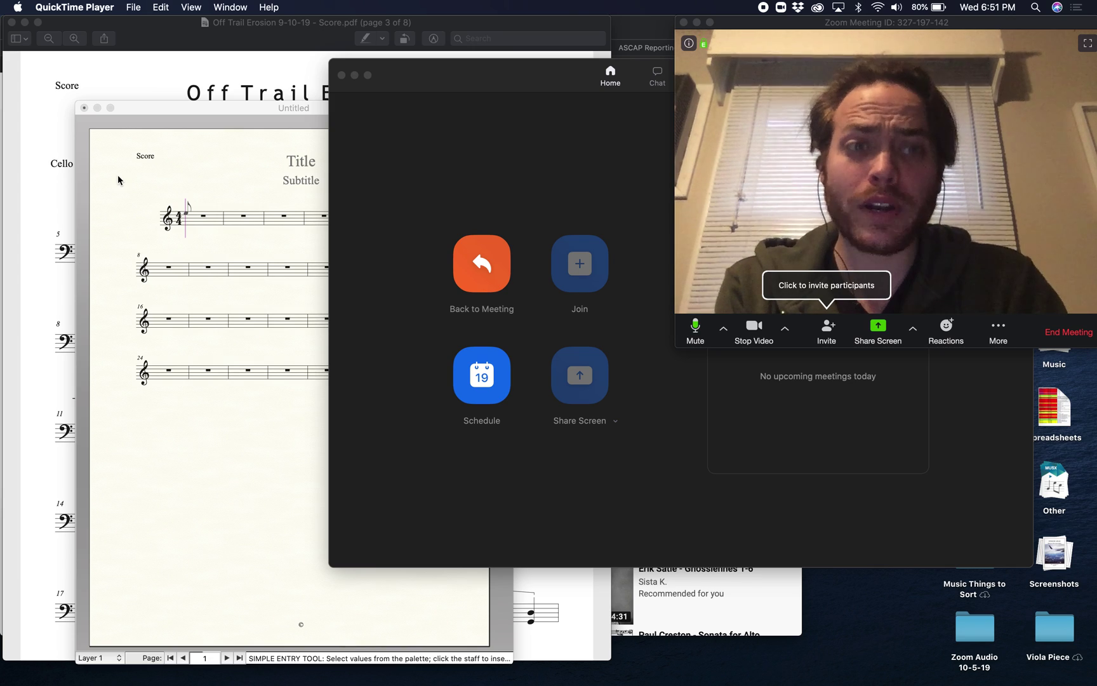
# Switch to Safari and examine the Zoom Plans and Pricing page, minimizing the live chat that covers it
pyautogui.hotkey('ctrl', 'Up')
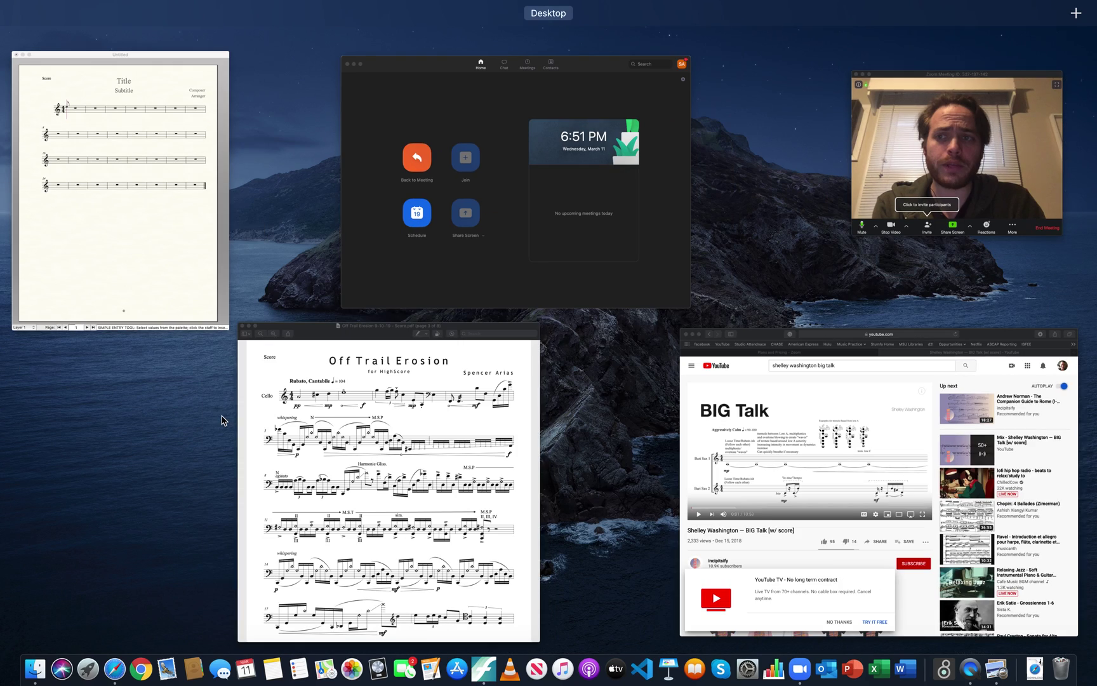
pyautogui.click(711, 381)
pyautogui.click(277, 66)
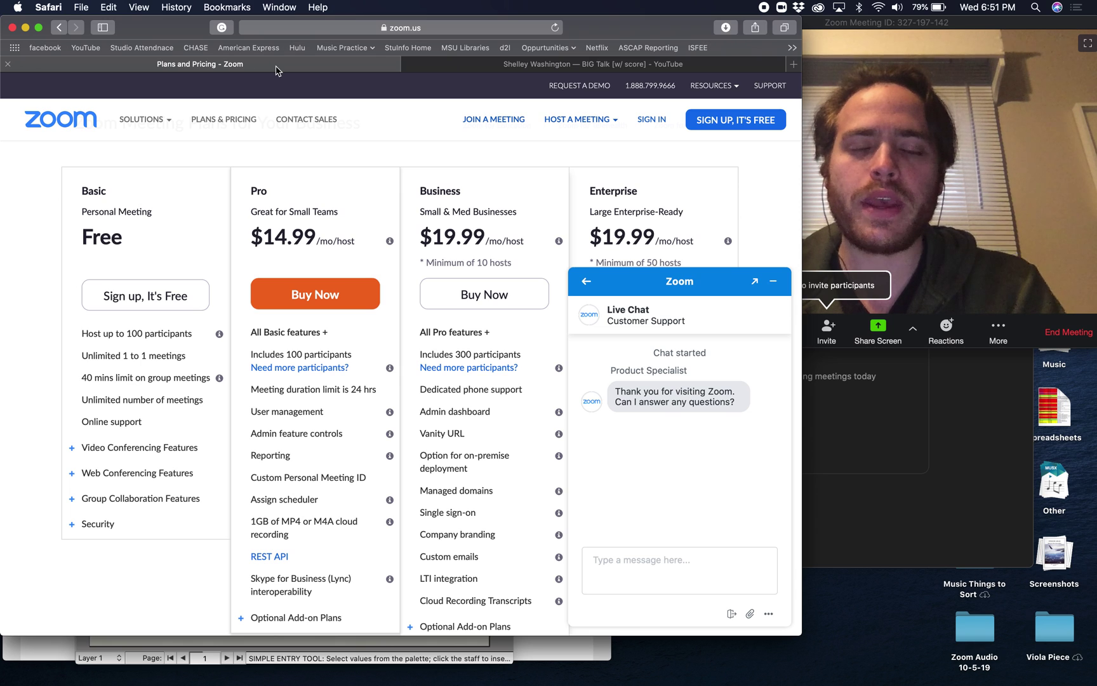
pyautogui.click(772, 282)
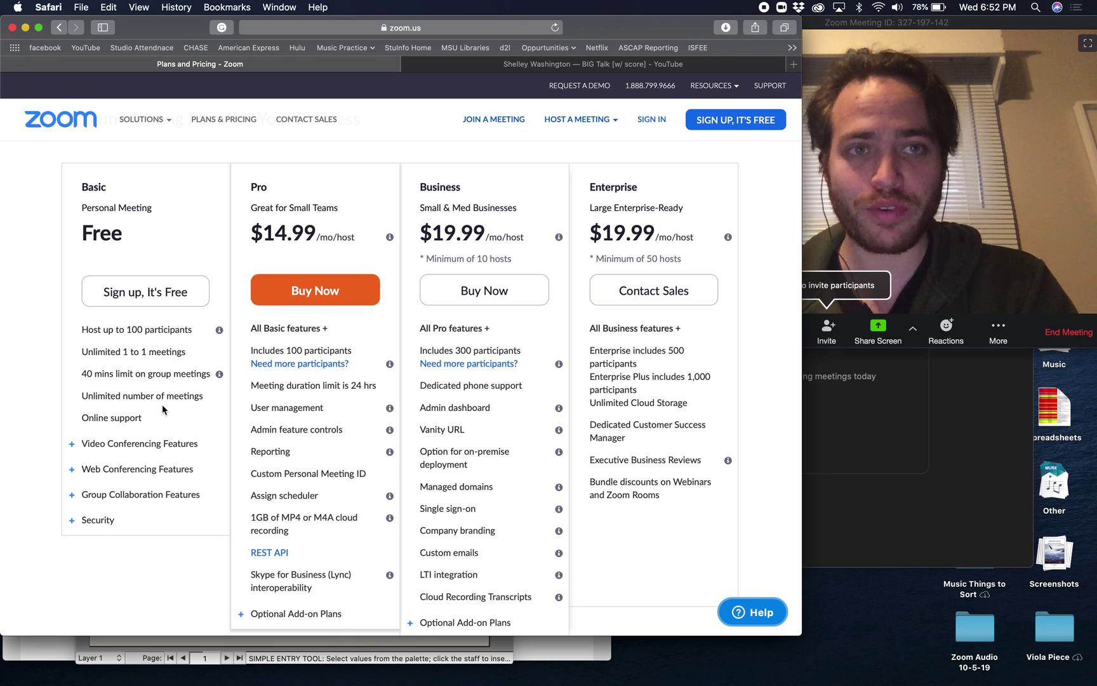
# Share Desktop 1 in the Zoom meeting with Share computer sound and Optimize Screen Share for Video Clip enabled
pyautogui.click(883, 177)
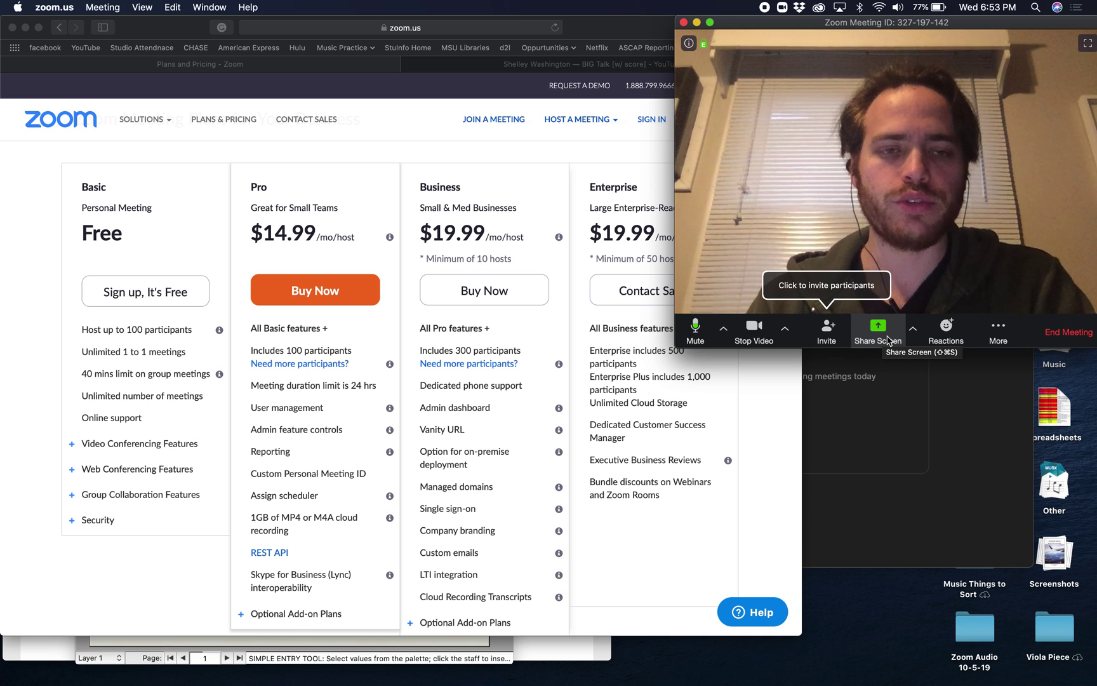
pyautogui.click(887, 338)
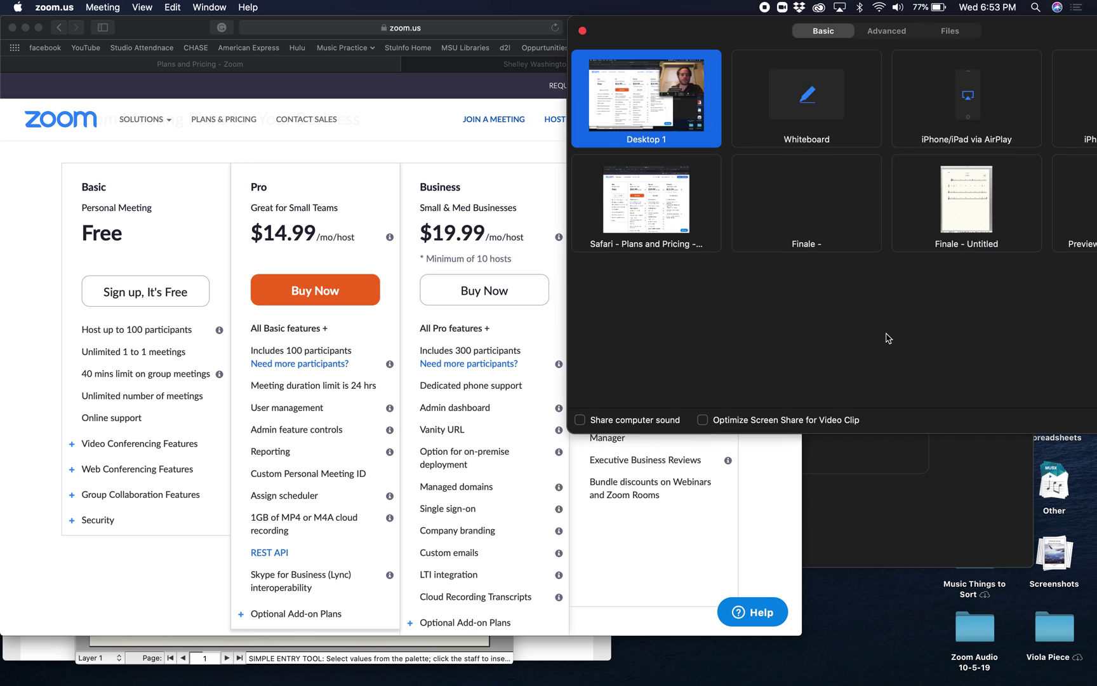
pyautogui.doubleClick(644, 38)
pyautogui.moveTo(645, 39); pyautogui.dragTo(638, 49)
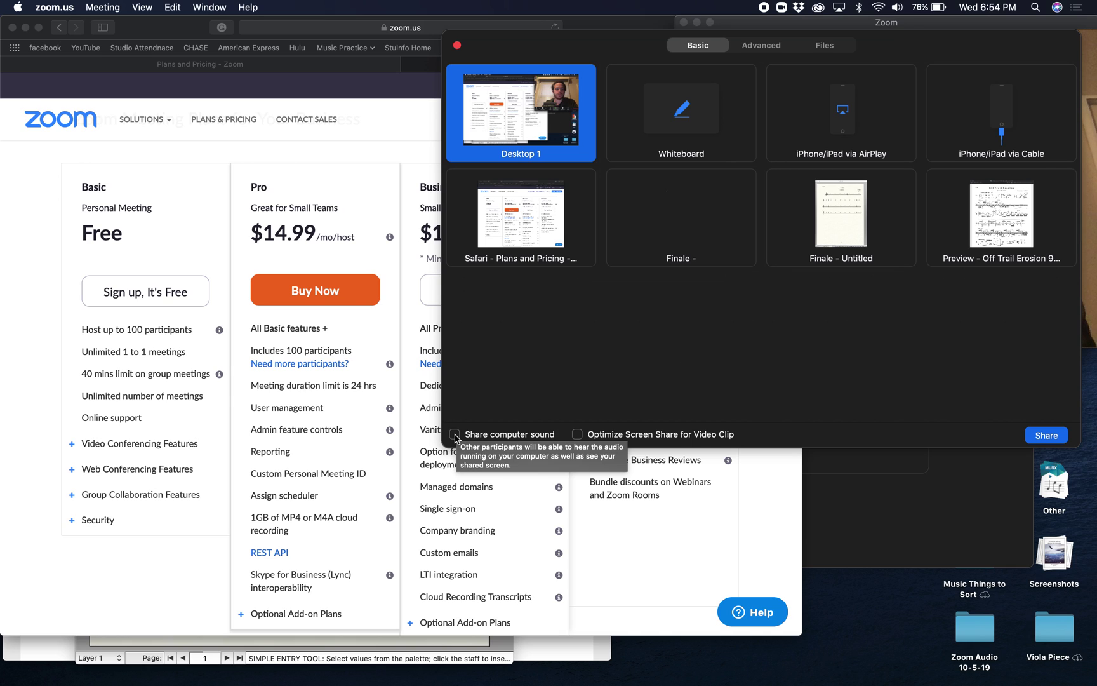
pyautogui.click(455, 435)
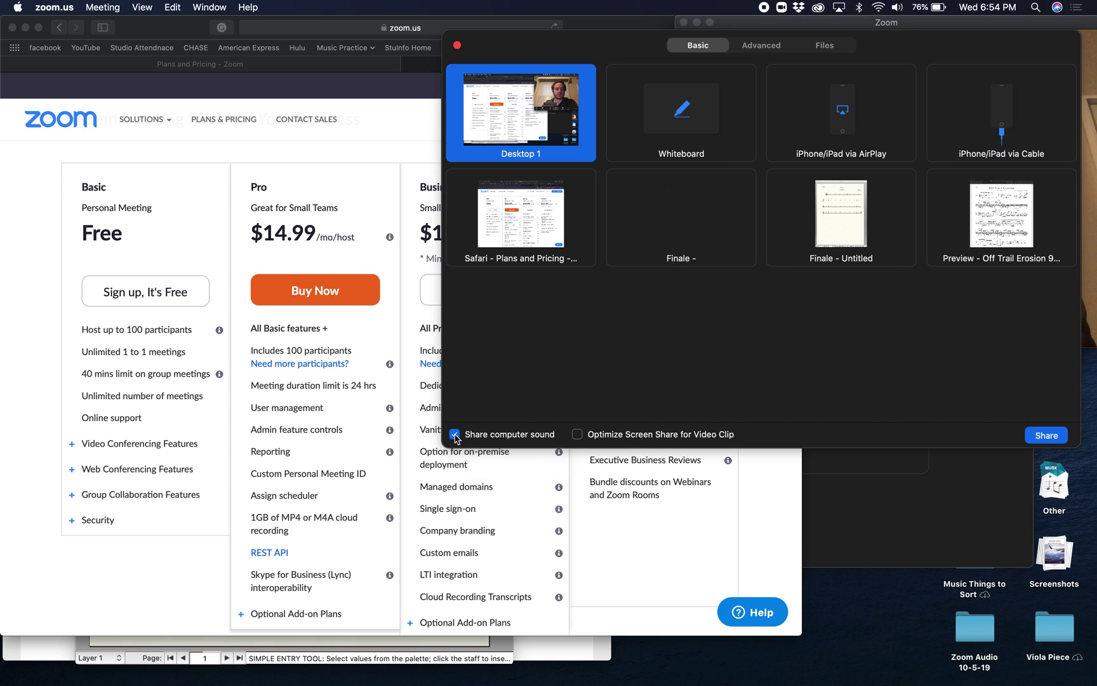
pyautogui.click(577, 435)
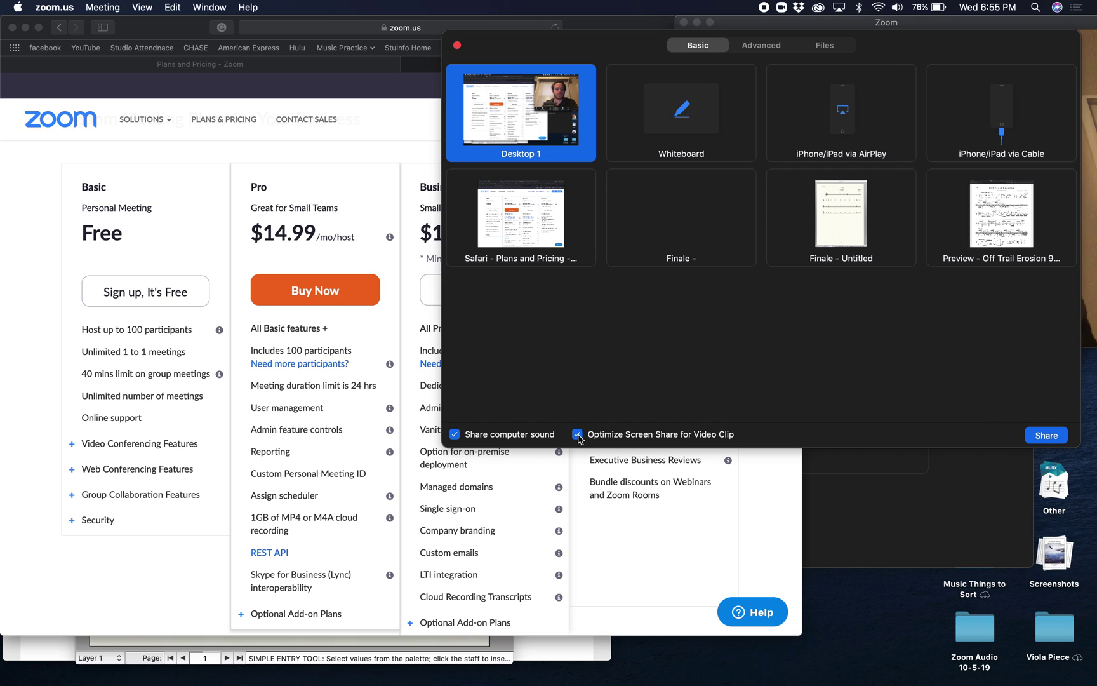
pyautogui.doubleClick(522, 122)
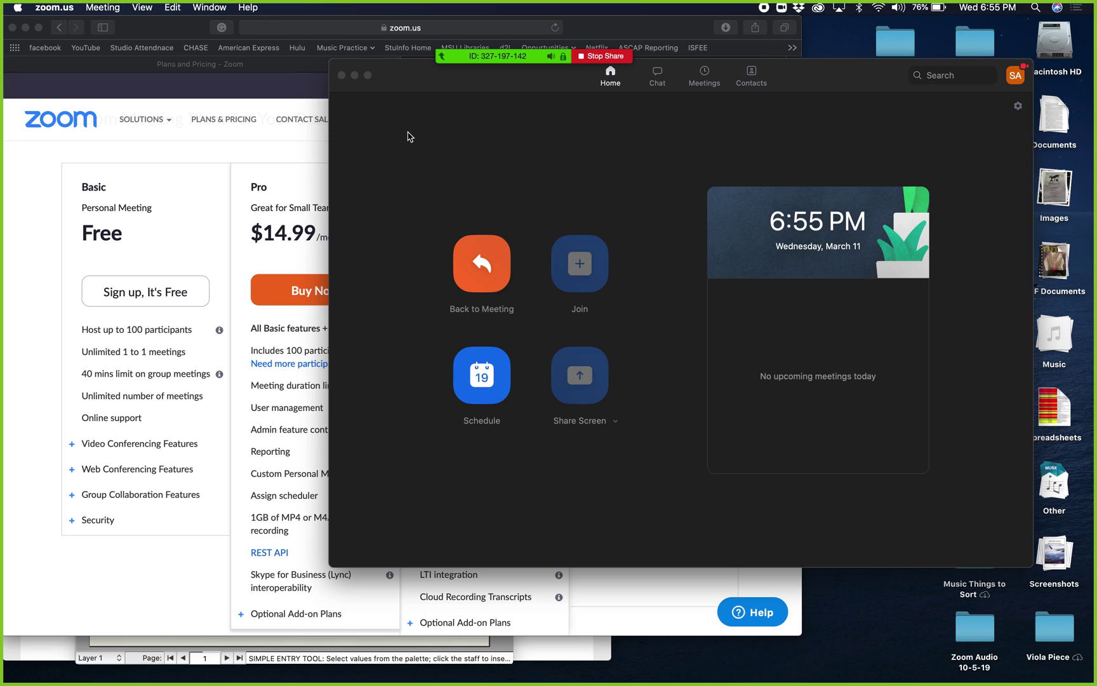
# Play the first seconds of the BIG Talk score video on YouTube in full screen, pausing it and leaving full screen
pyautogui.click(226, 143)
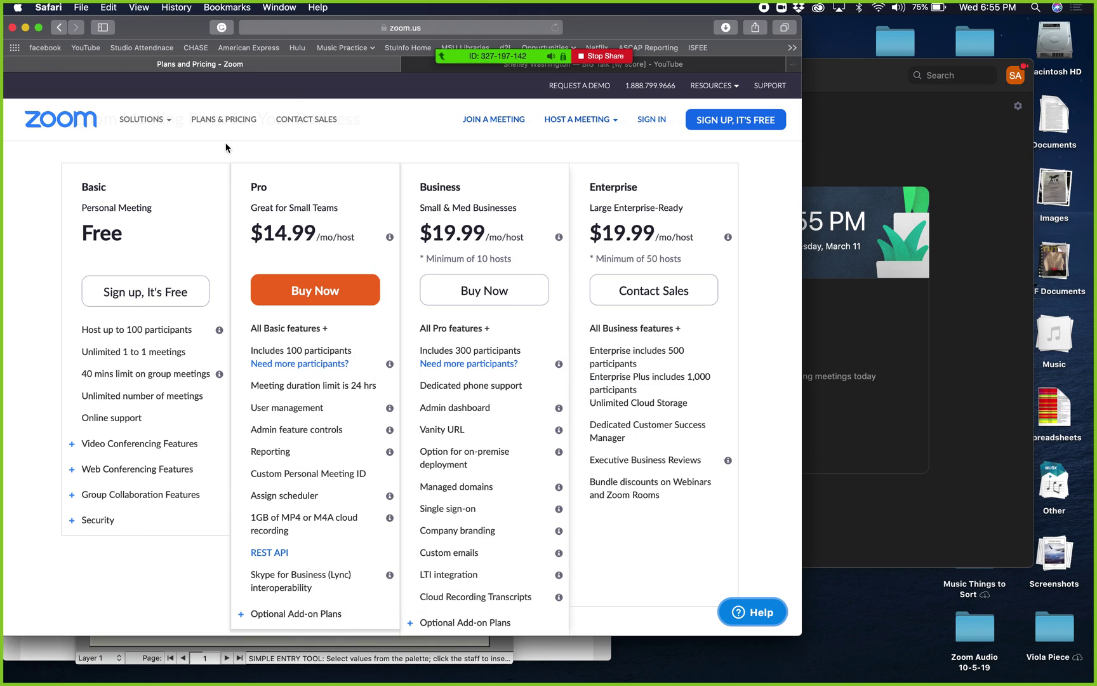
pyautogui.moveTo(178, 36); pyautogui.dragTo(188, 68)
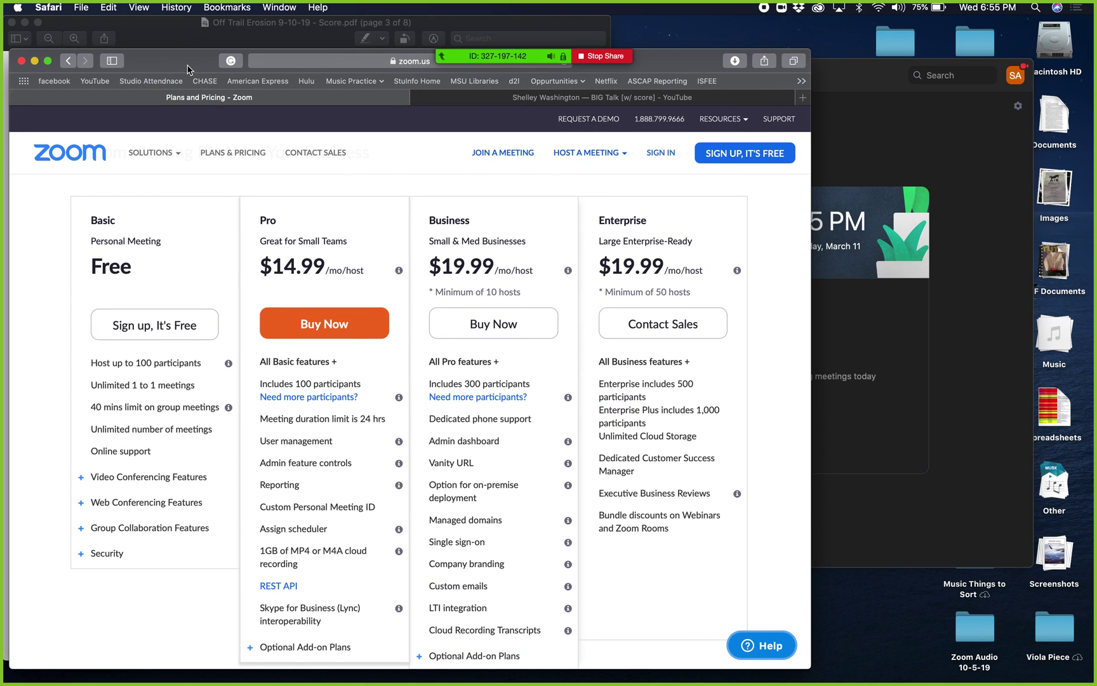
pyautogui.click(463, 100)
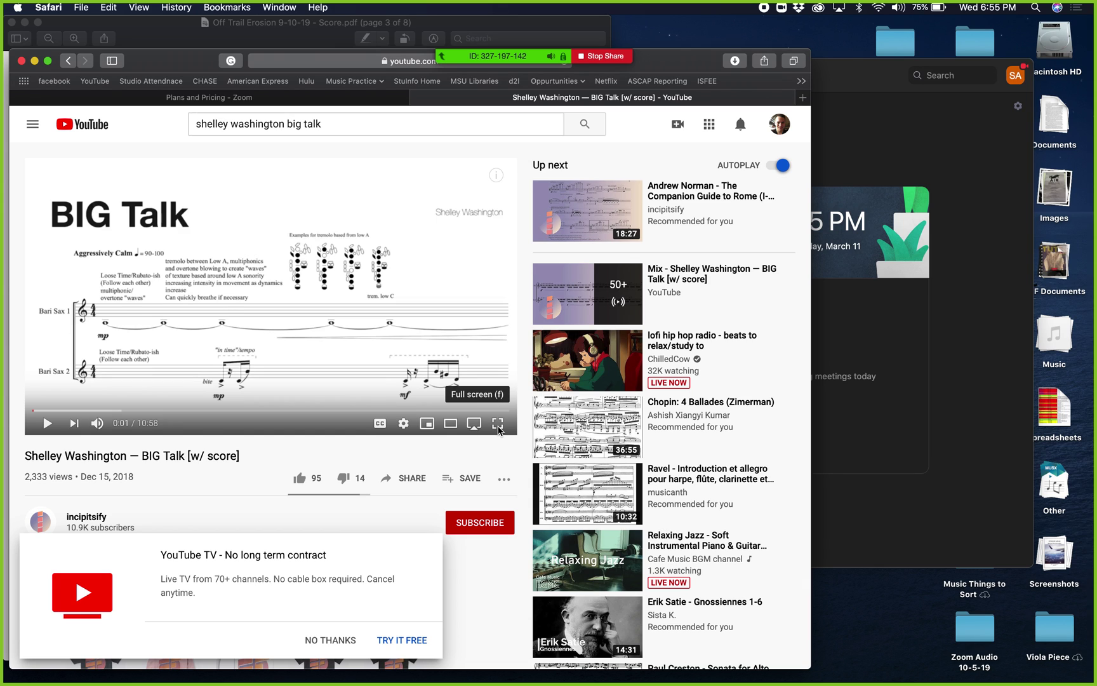
pyautogui.click(498, 431)
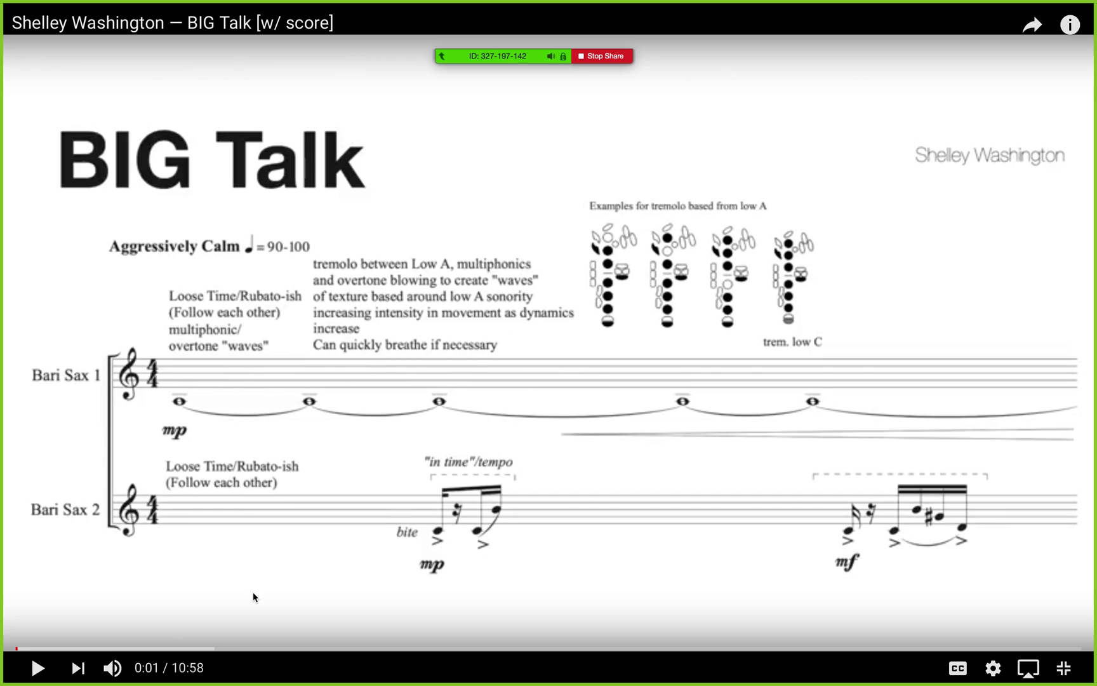
pyautogui.click(38, 671)
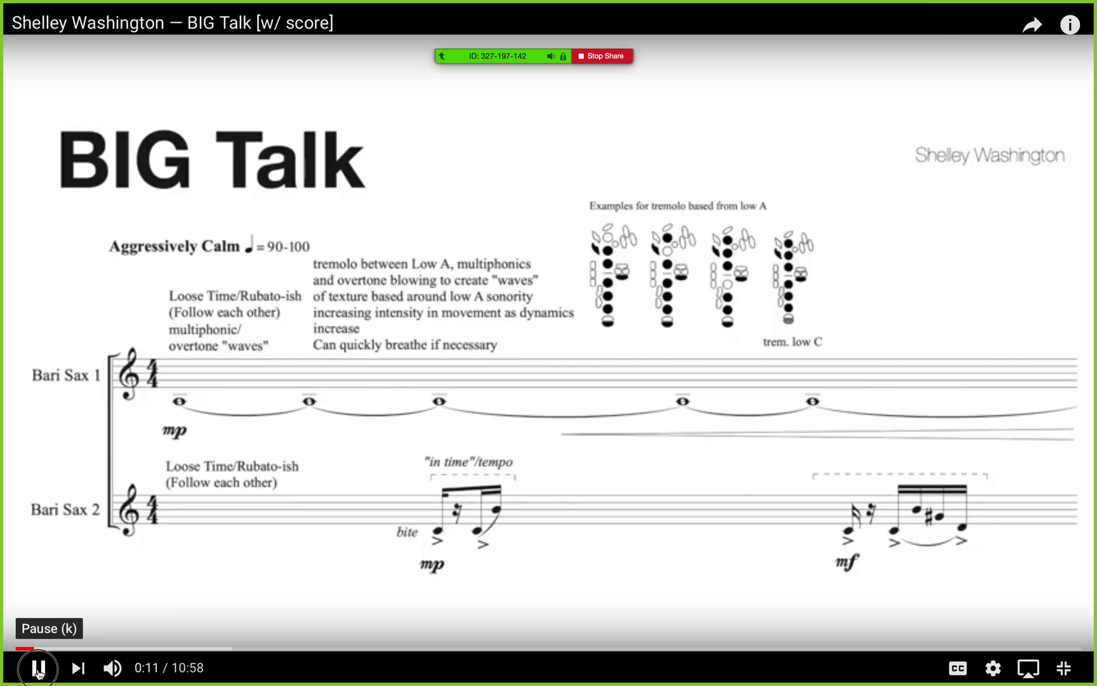
pyautogui.click(38, 667)
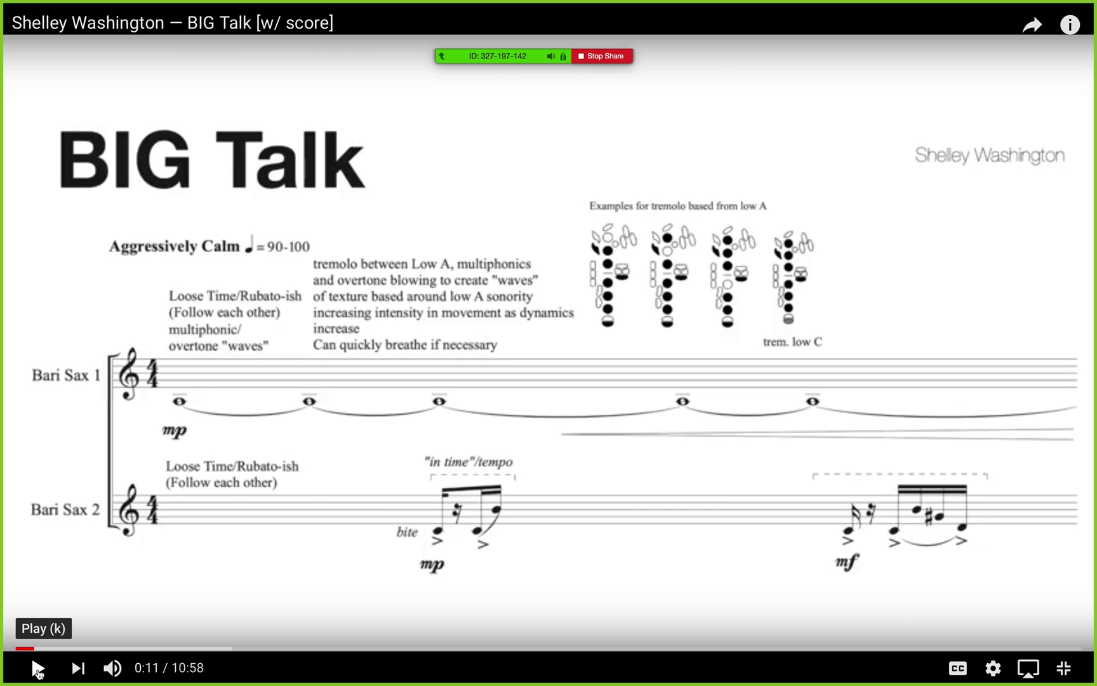
pyautogui.press('Escape')
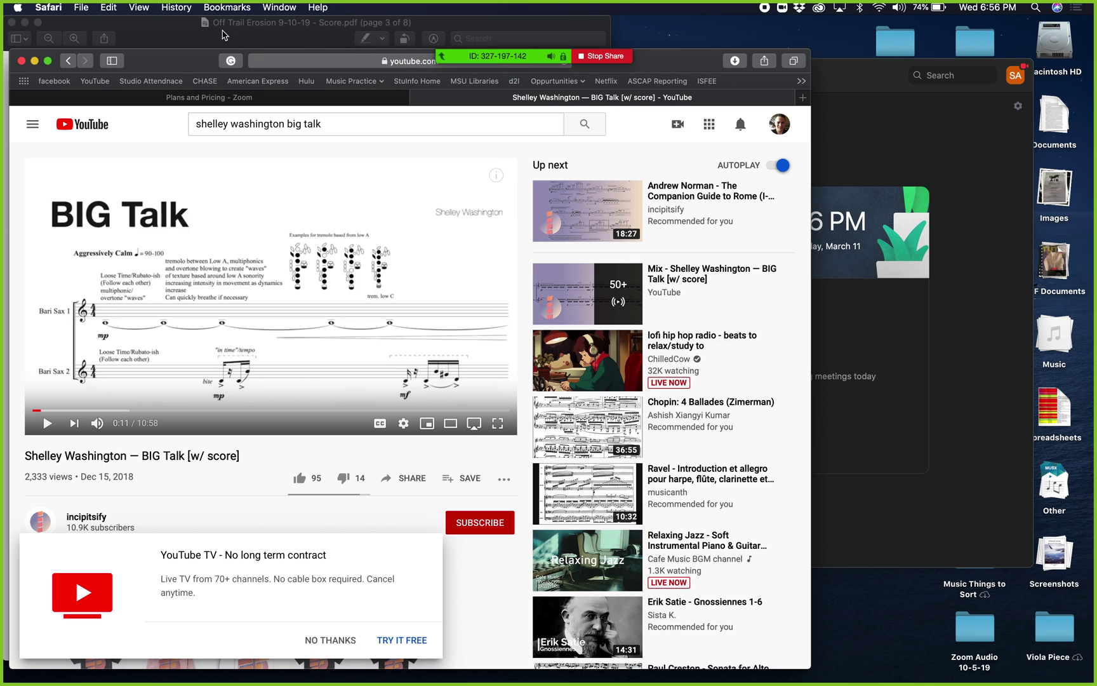
# Switch to Preview and browse the Off Trail Erosion score, including its music pages and performance notes
pyautogui.click(223, 35)
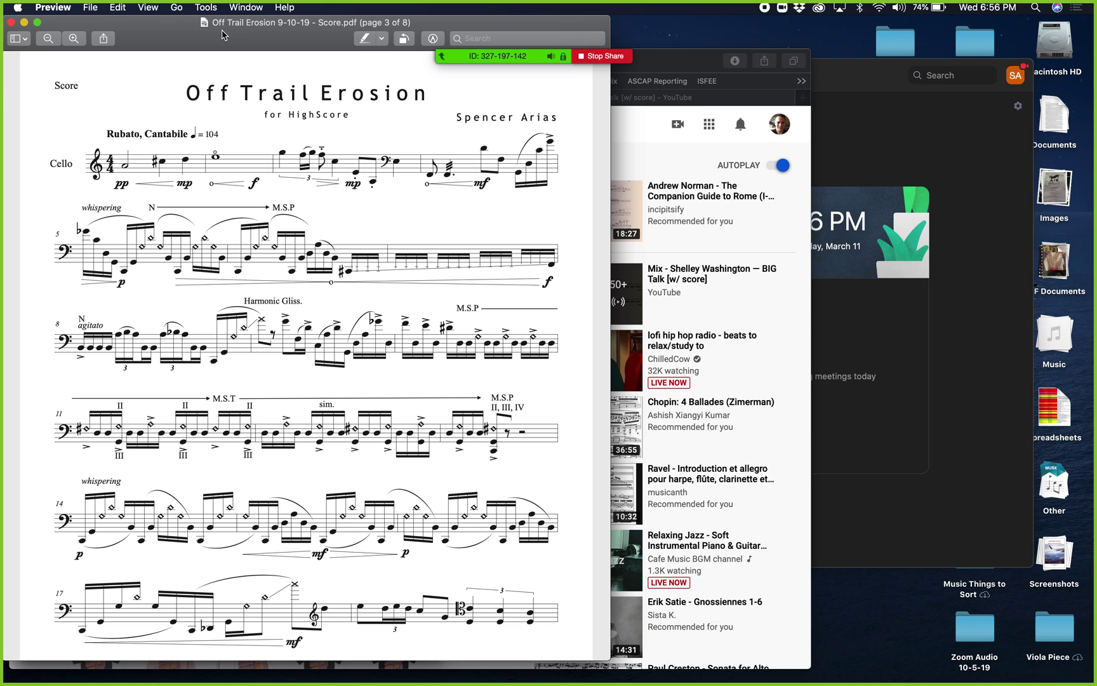
pyautogui.scroll(-2, 324, 248)
pyautogui.scroll(3, 324, 248)
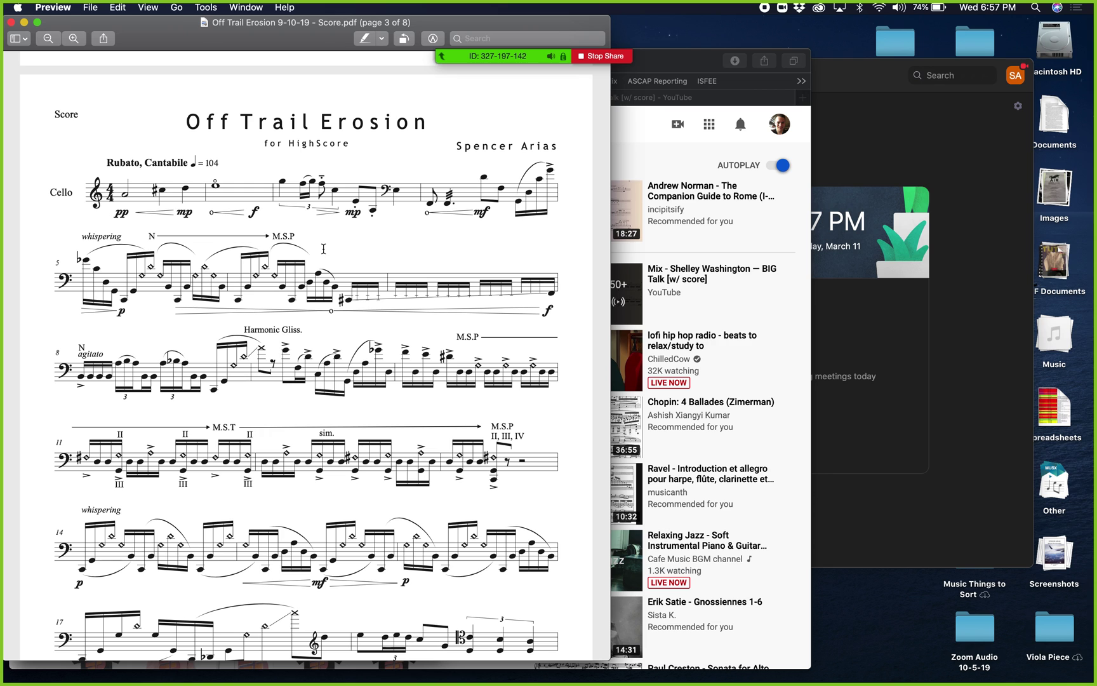
pyautogui.scroll(-10, 323, 249)
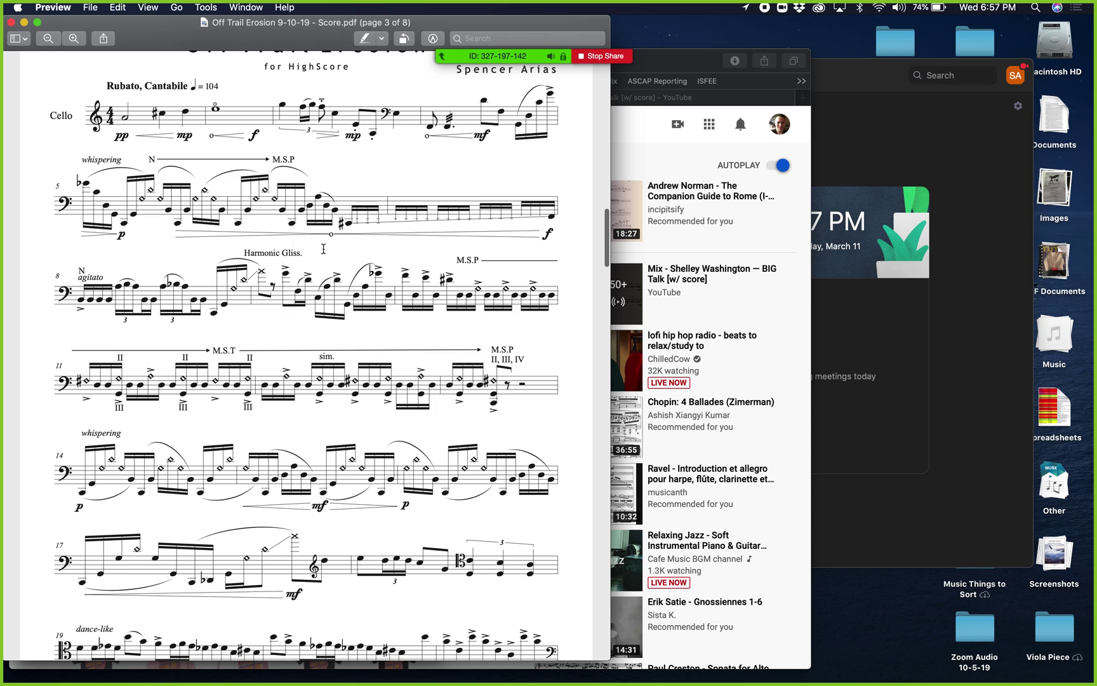
pyautogui.scroll(-12, 323, 248)
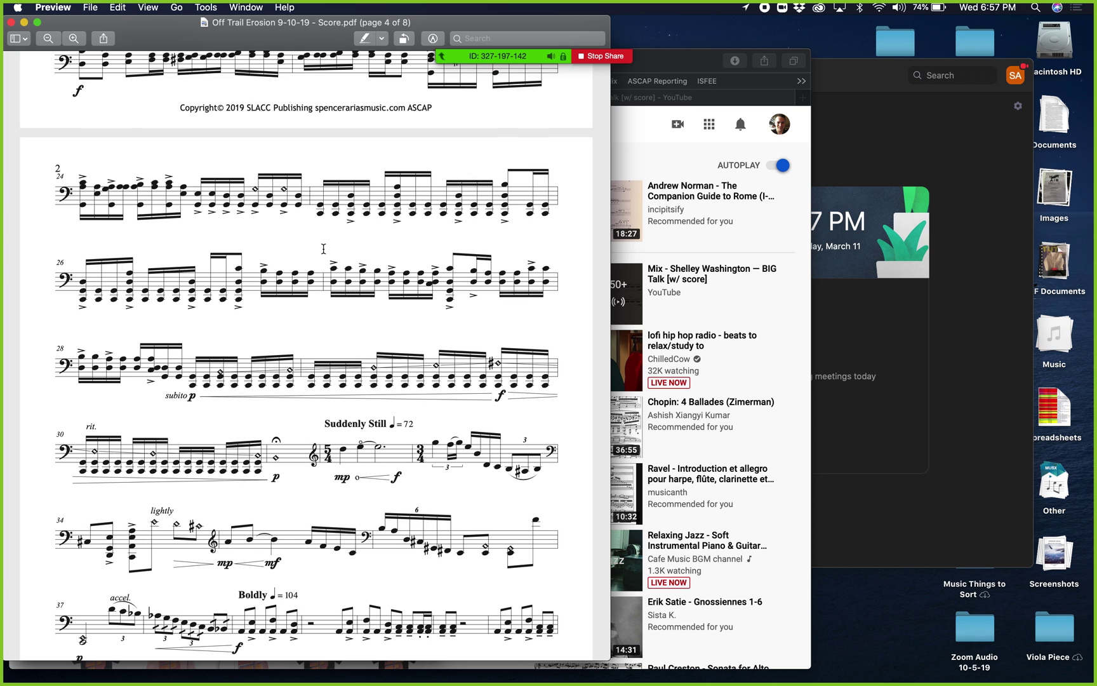
pyautogui.scroll(20, 324, 249)
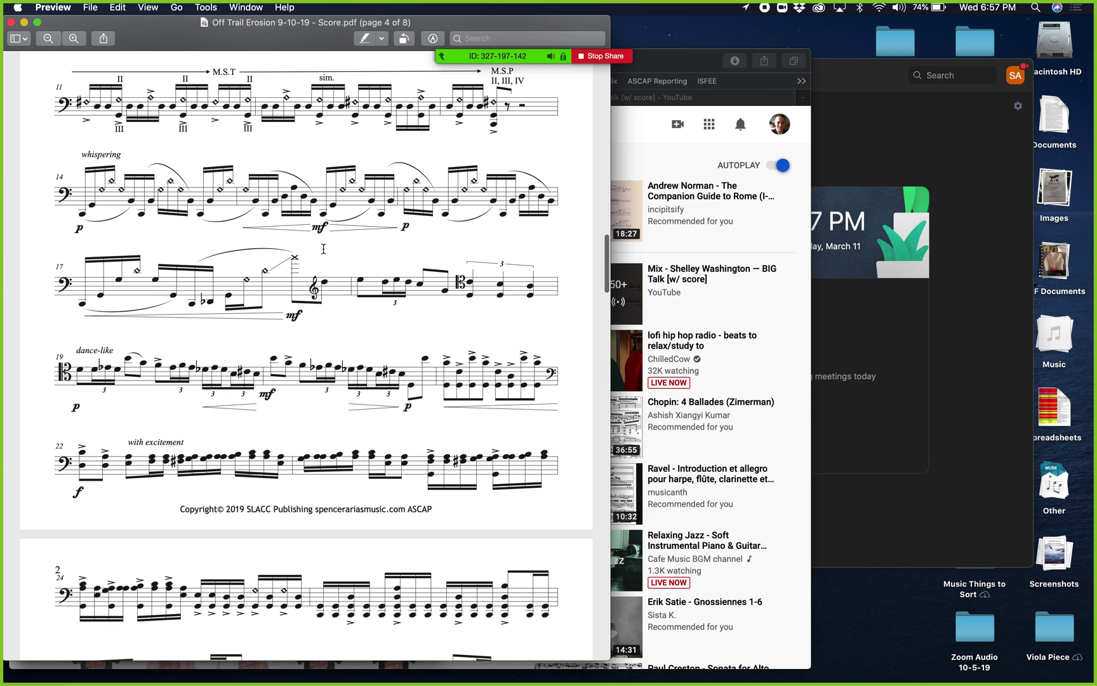
# Bring the untitled Finale score to the front and stop the Zoom screen share
pyautogui.hotkey('ctrl', 'Up')
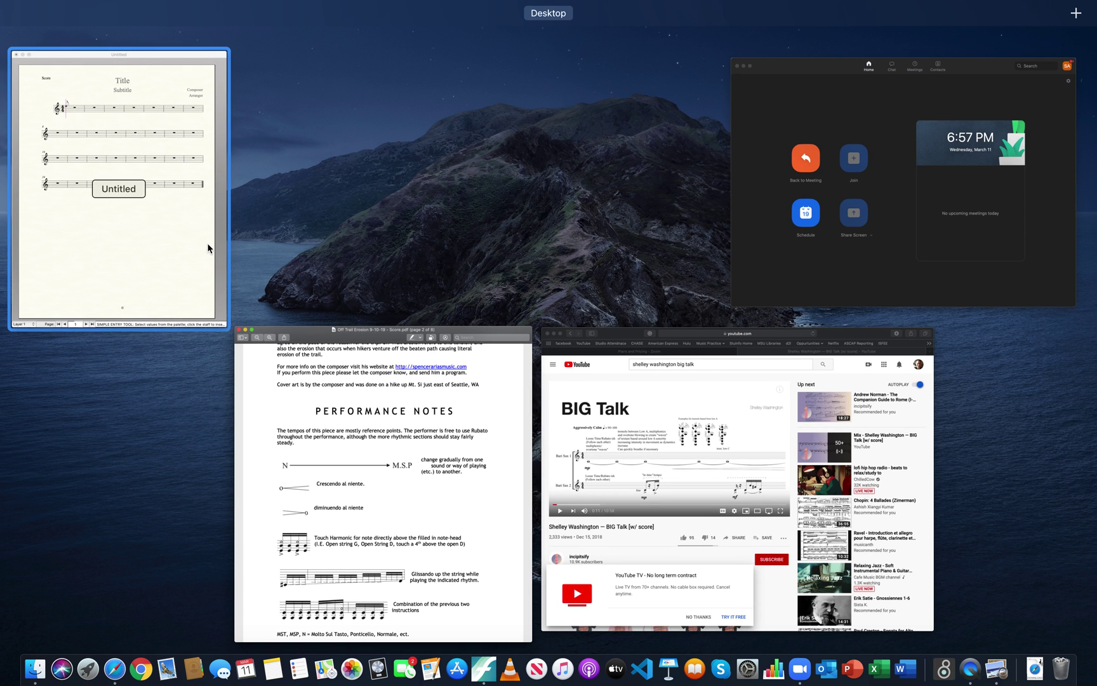
pyautogui.click(206, 243)
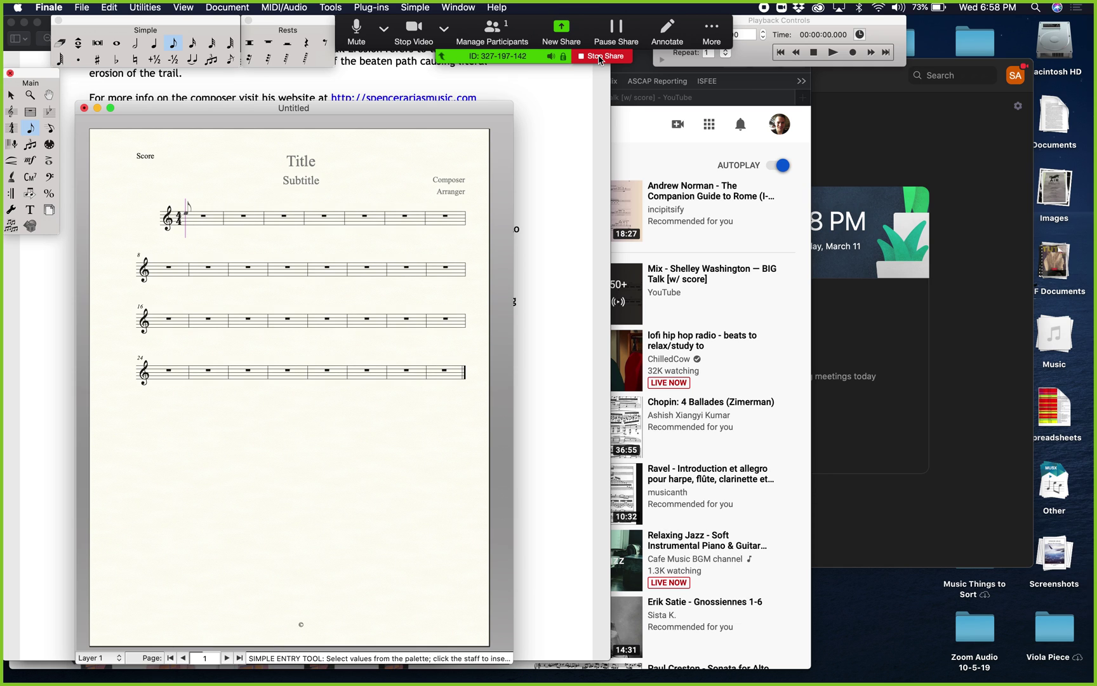
pyautogui.click(598, 56)
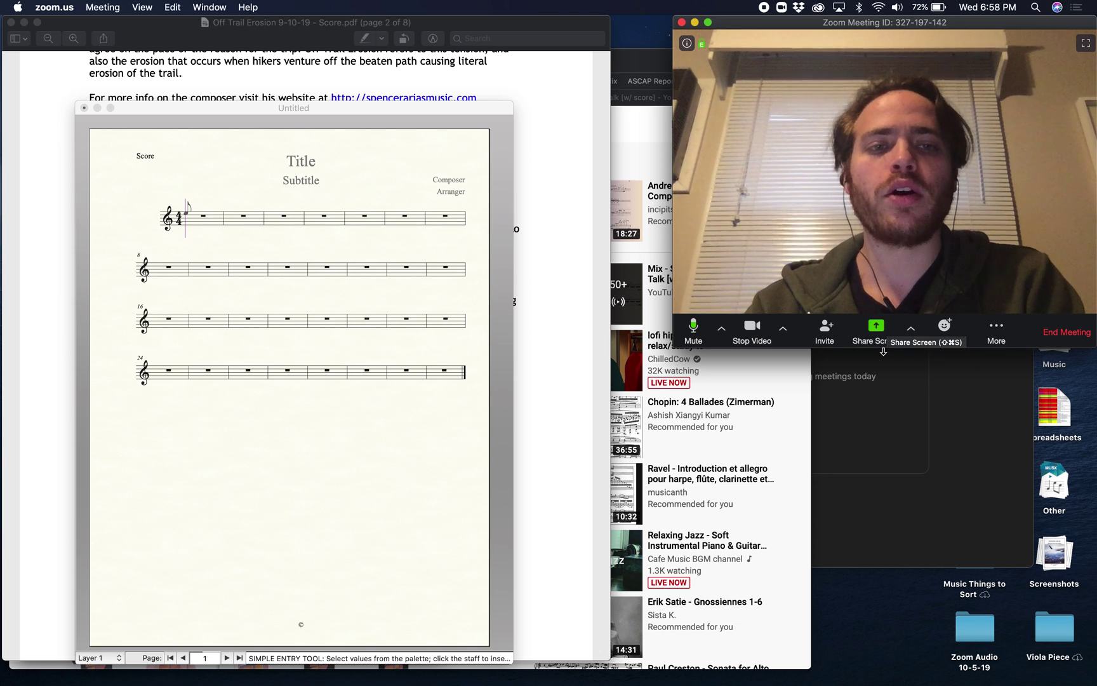
# Start a new Zoom share of a mobile device's screen using iPhone/iPad via AirPlay
pyautogui.click(887, 335)
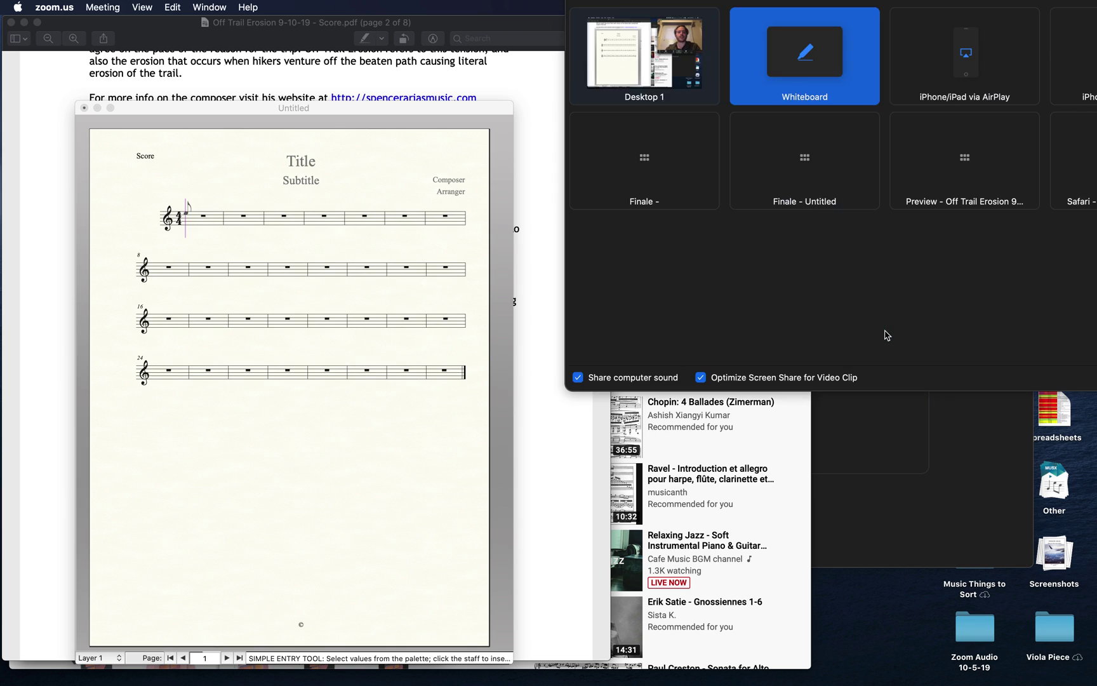
pyautogui.click(967, 99)
pyautogui.doubleClick(965, 96)
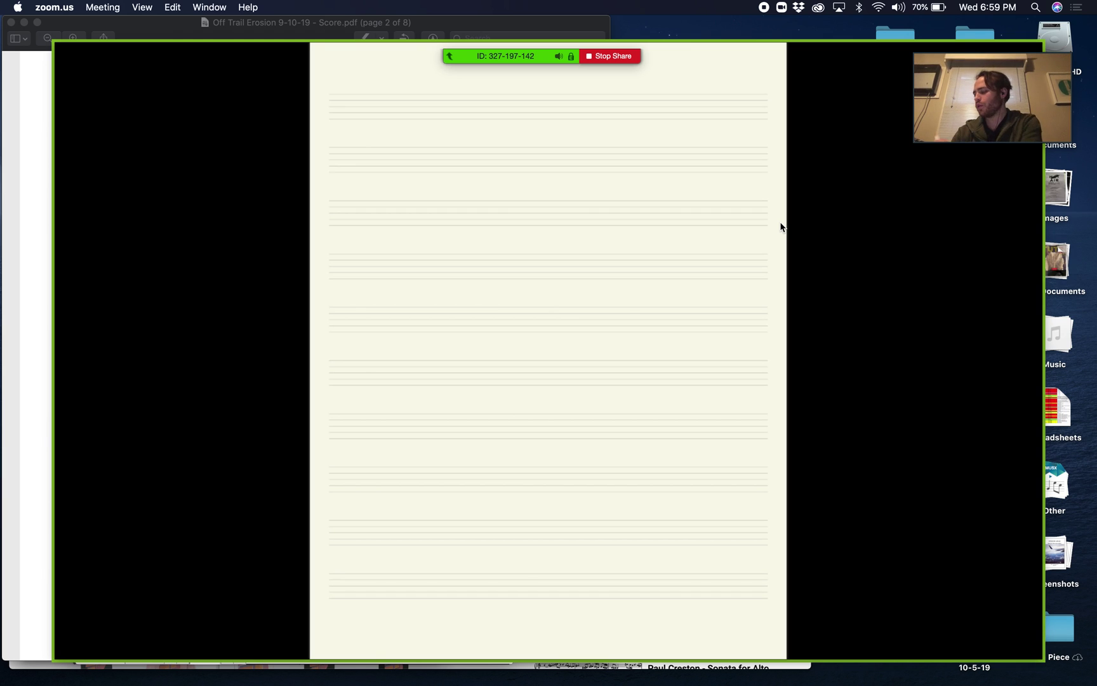
pyautogui.scroll(3, 781, 227)
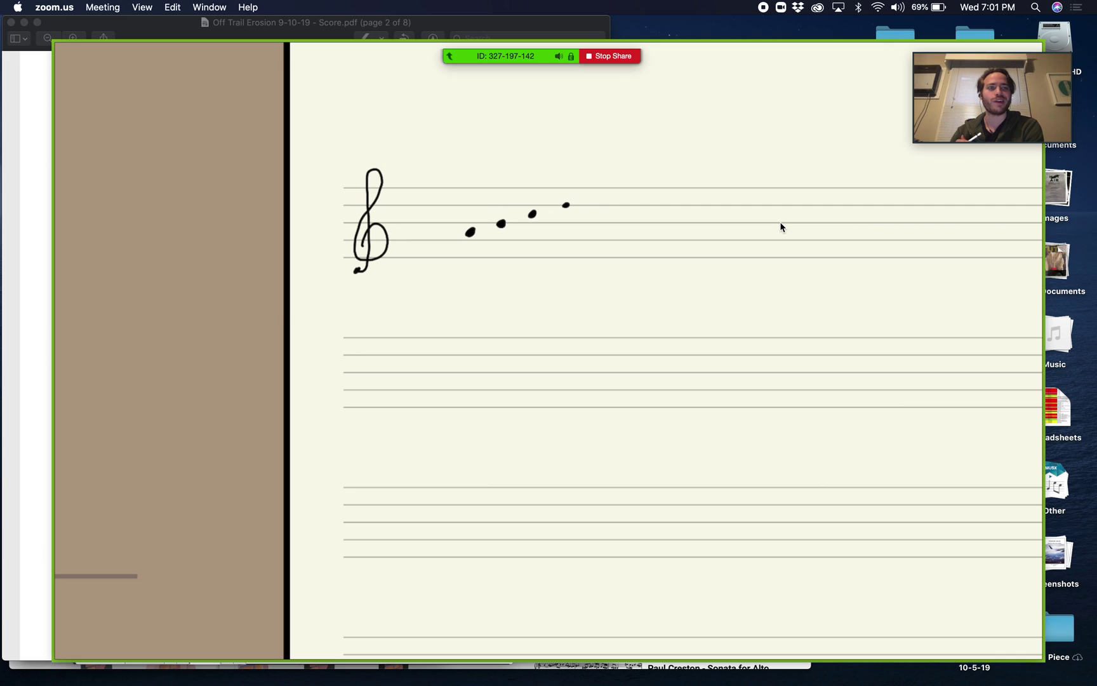
# Examine the annotated Impetus brass band score up to page 4, including the red markings before rehearsal mark 24
pyautogui.press('Right')
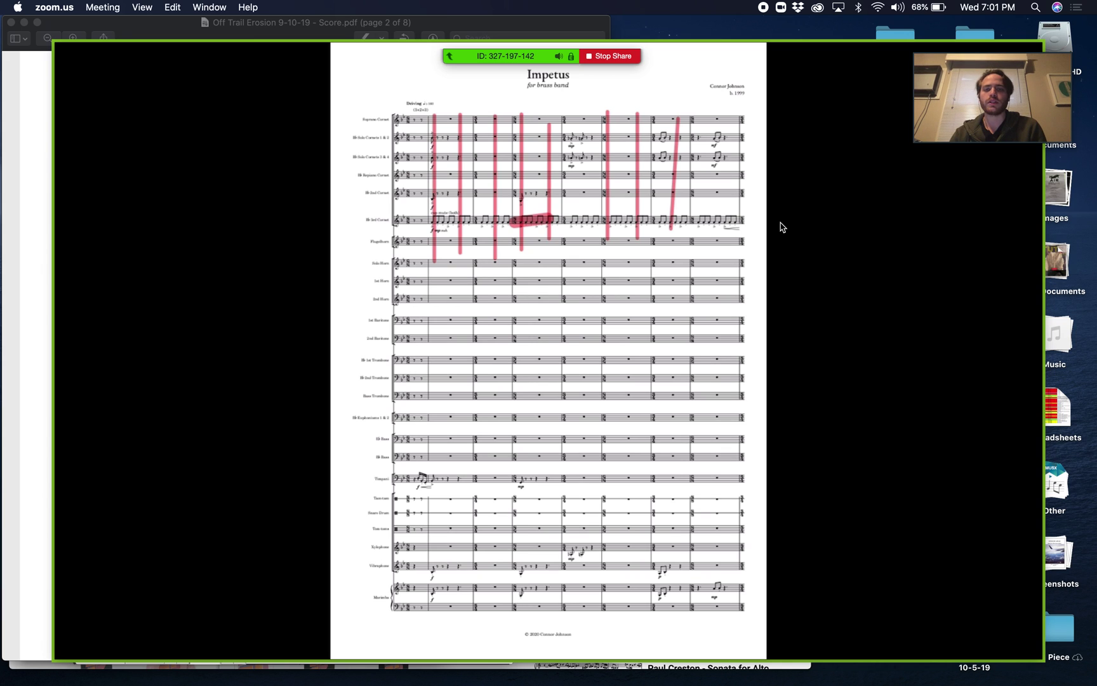
pyautogui.press('Right')
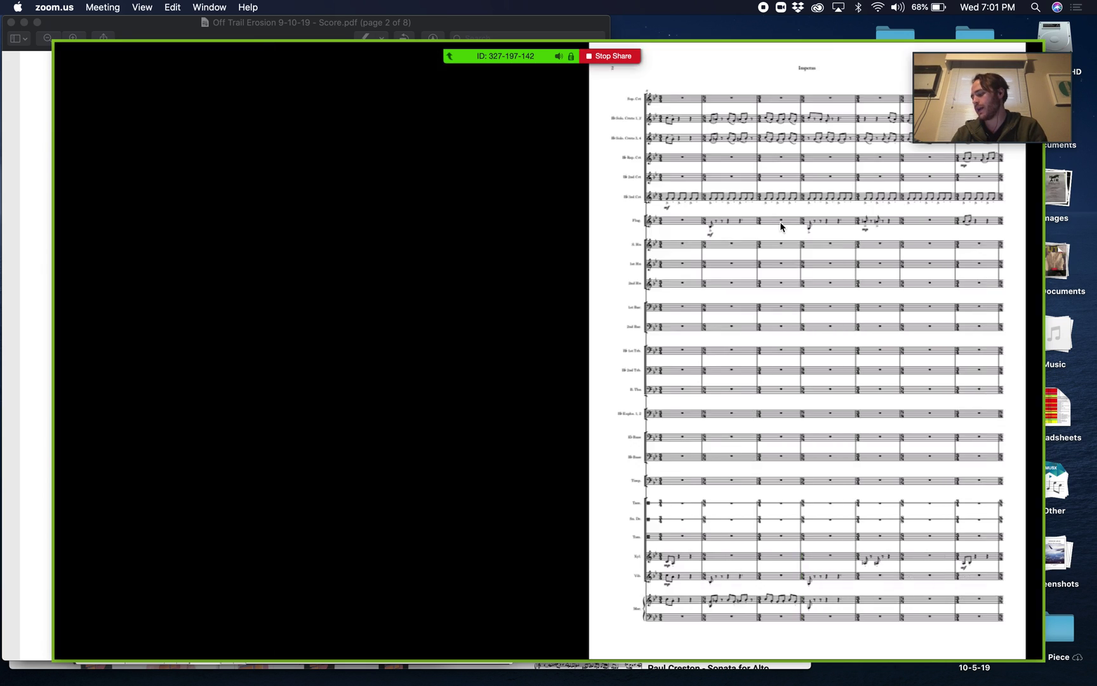
pyautogui.press('Right')
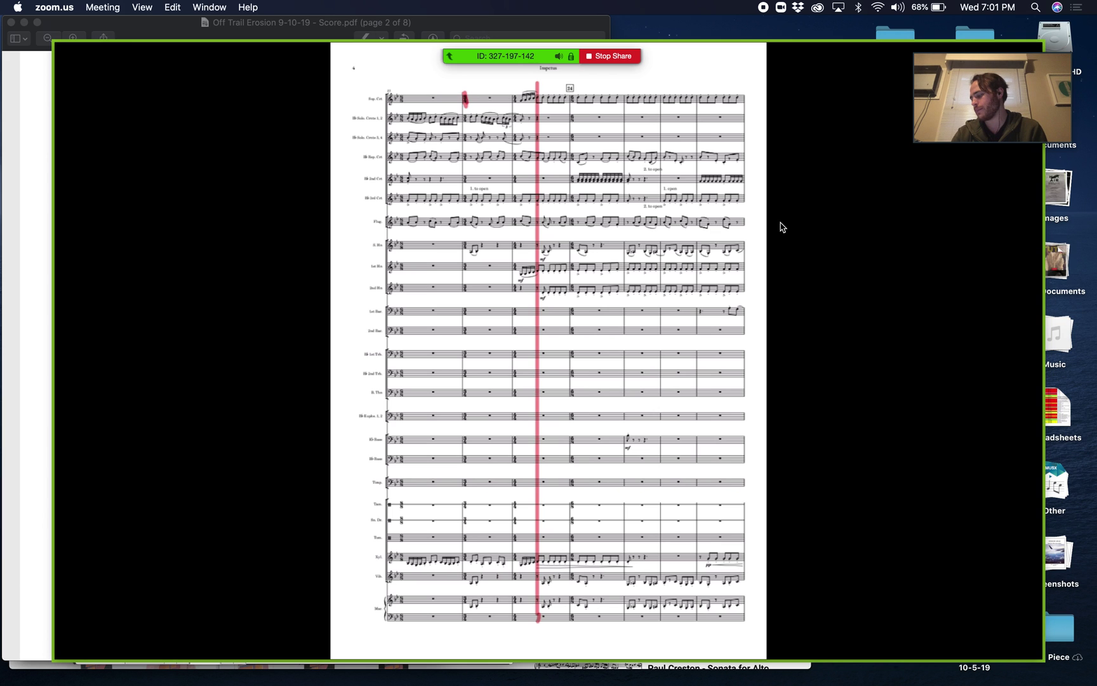
pyautogui.scroll(10, 781, 227)
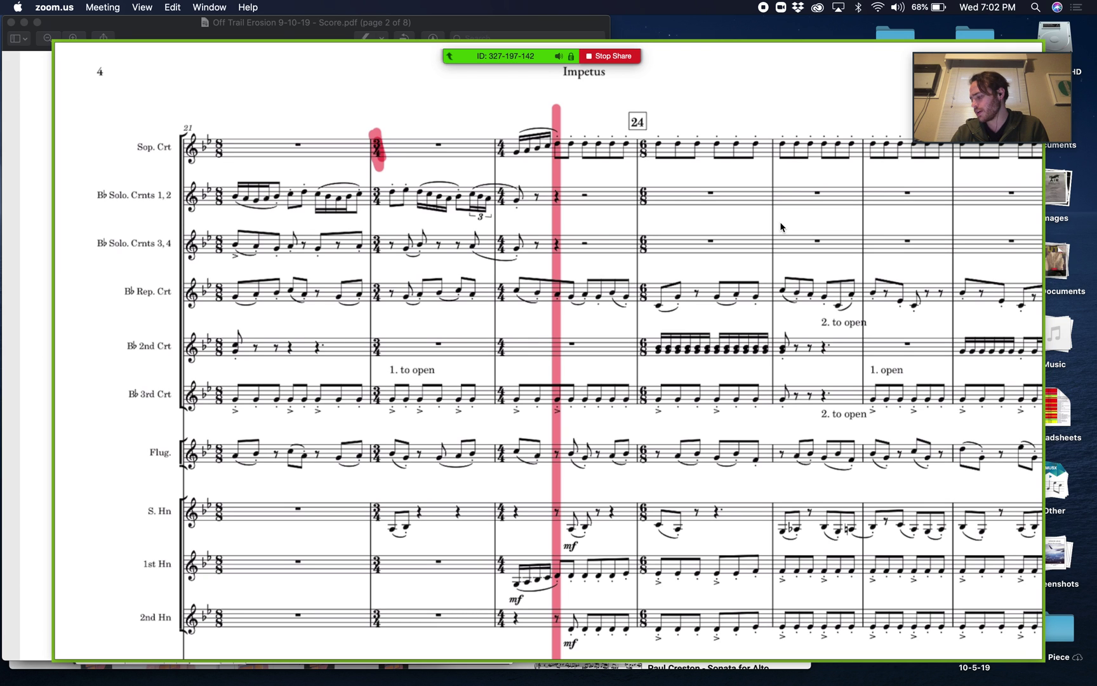
pyautogui.press('super+minus')
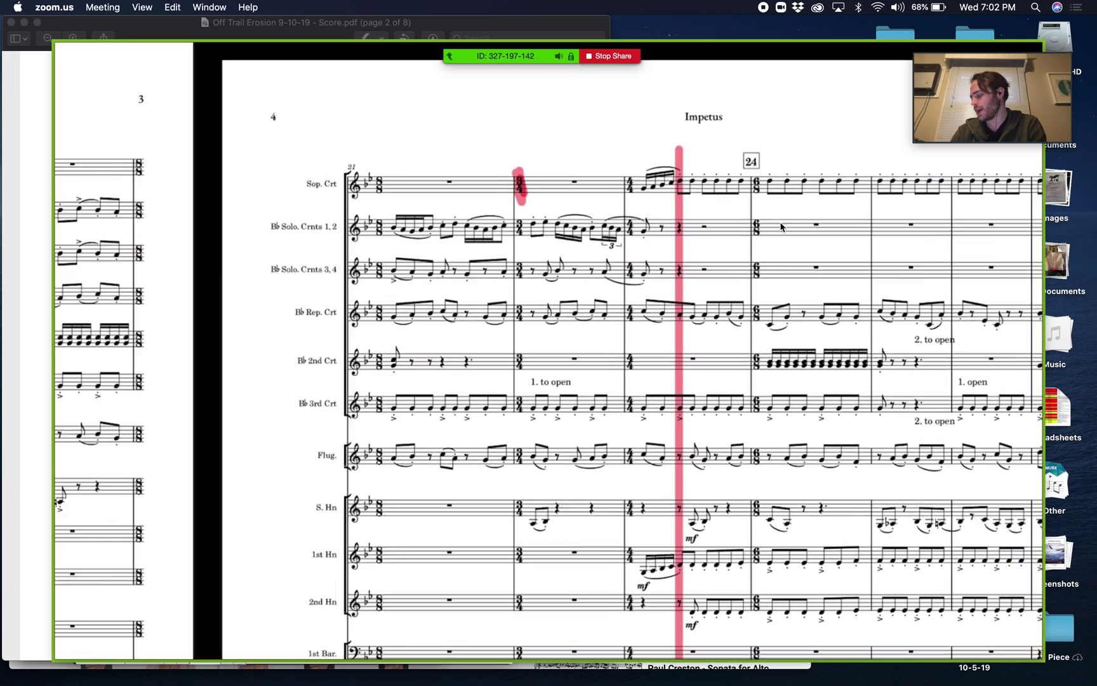
pyautogui.scroll(-1, 782, 226)
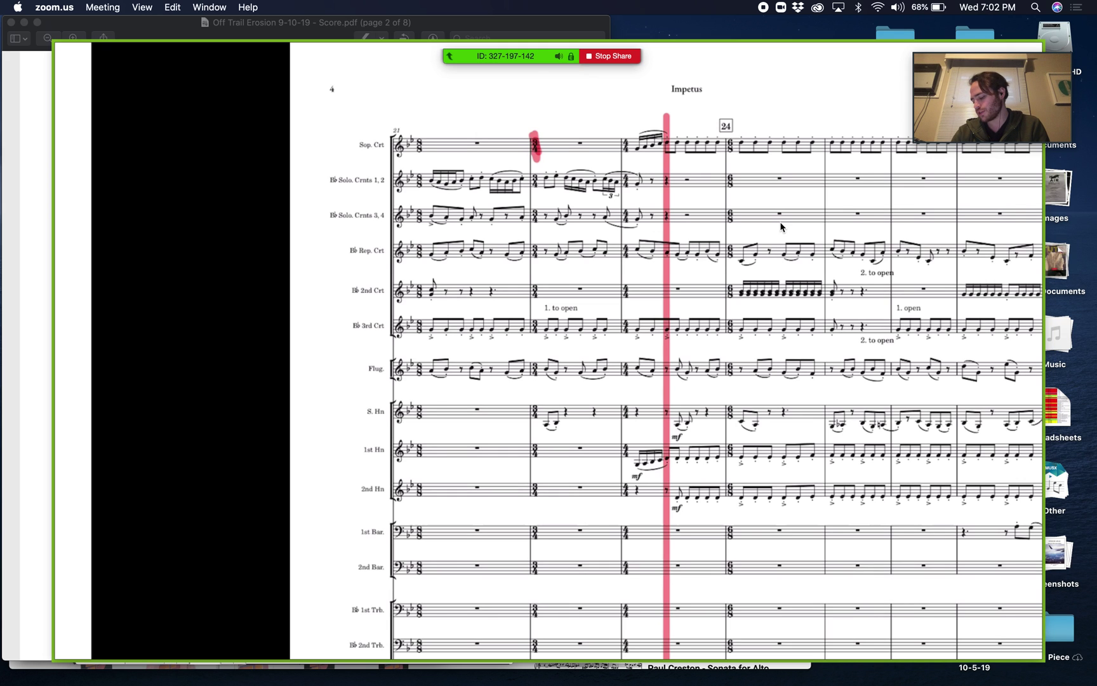
pyautogui.press('super+minus')
pyautogui.press('super+minus')
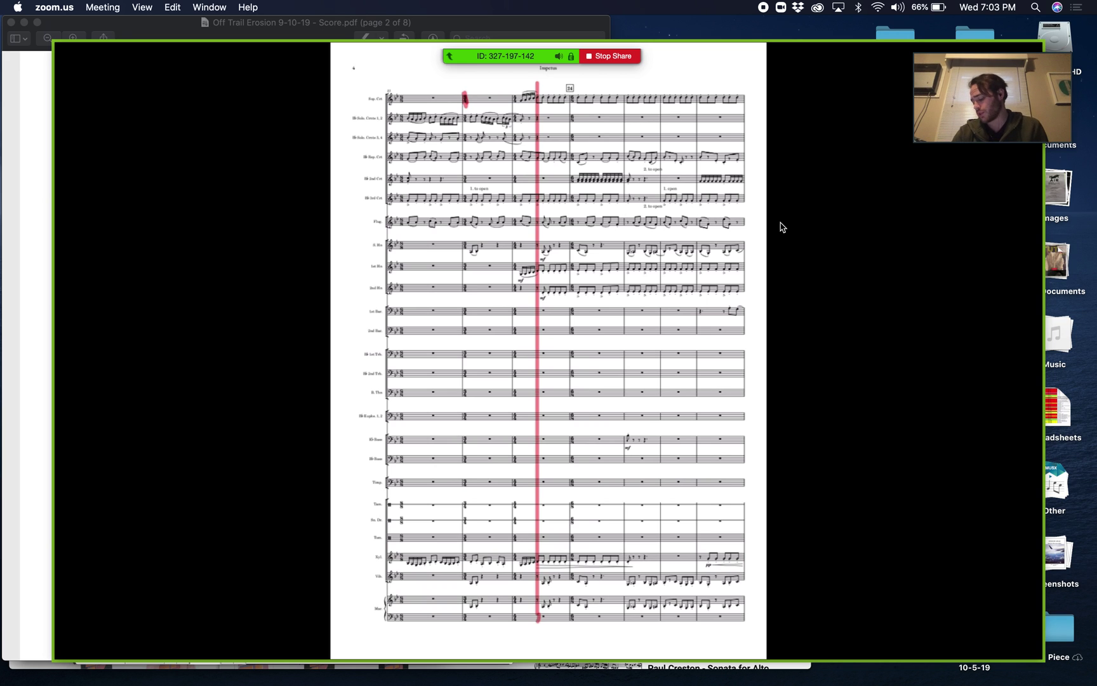
# Review the red annotations on the following pages of the Impetus score through page 10
pyautogui.press('Right')
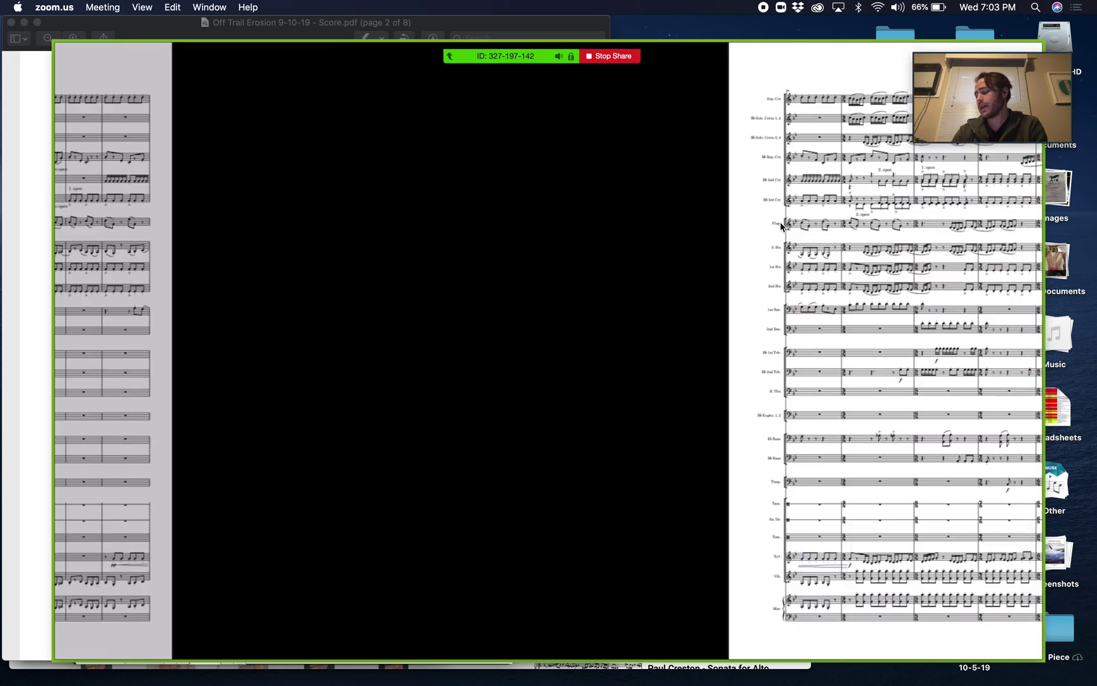
pyautogui.press('Right')
pyautogui.press('Right')
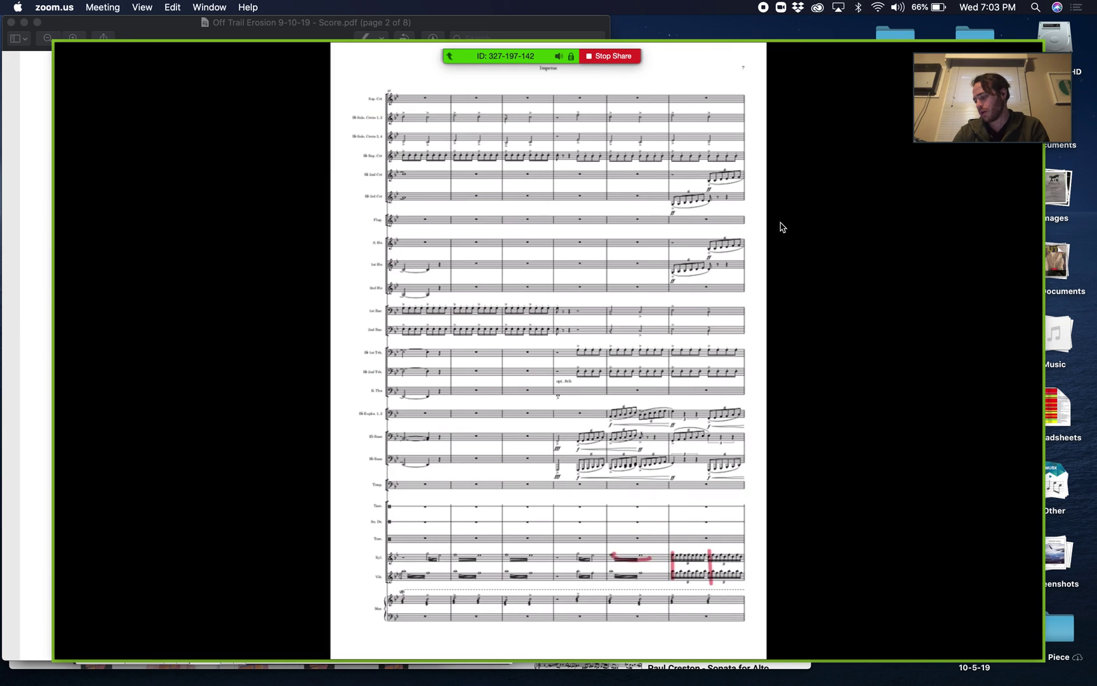
pyautogui.press('Right')
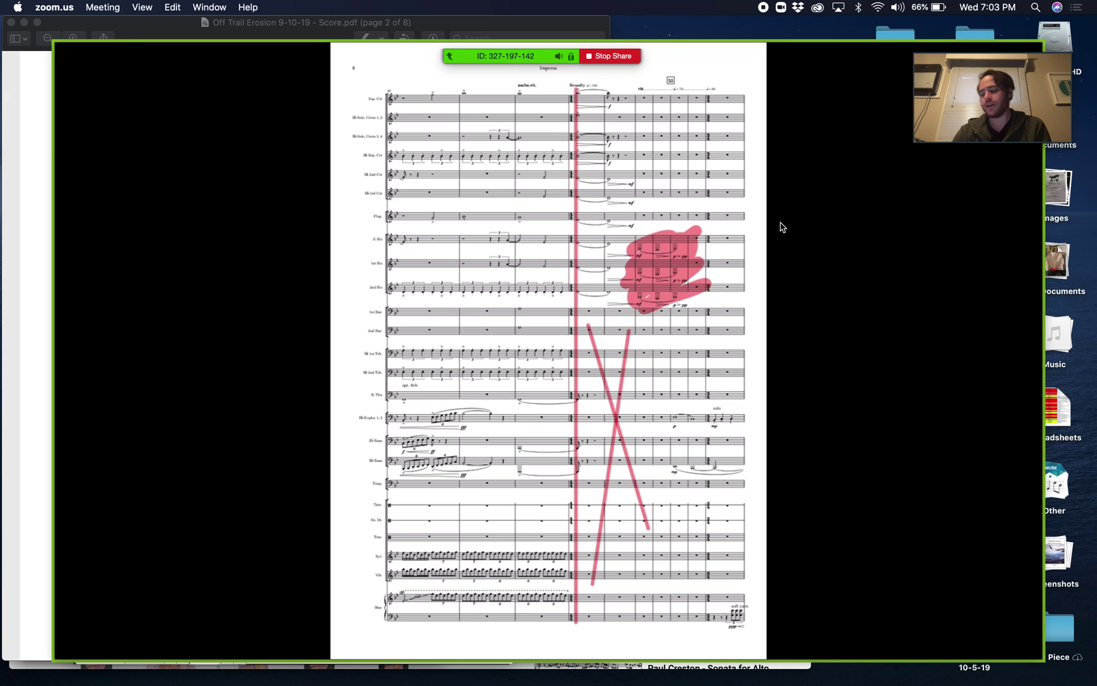
pyautogui.press('Right')
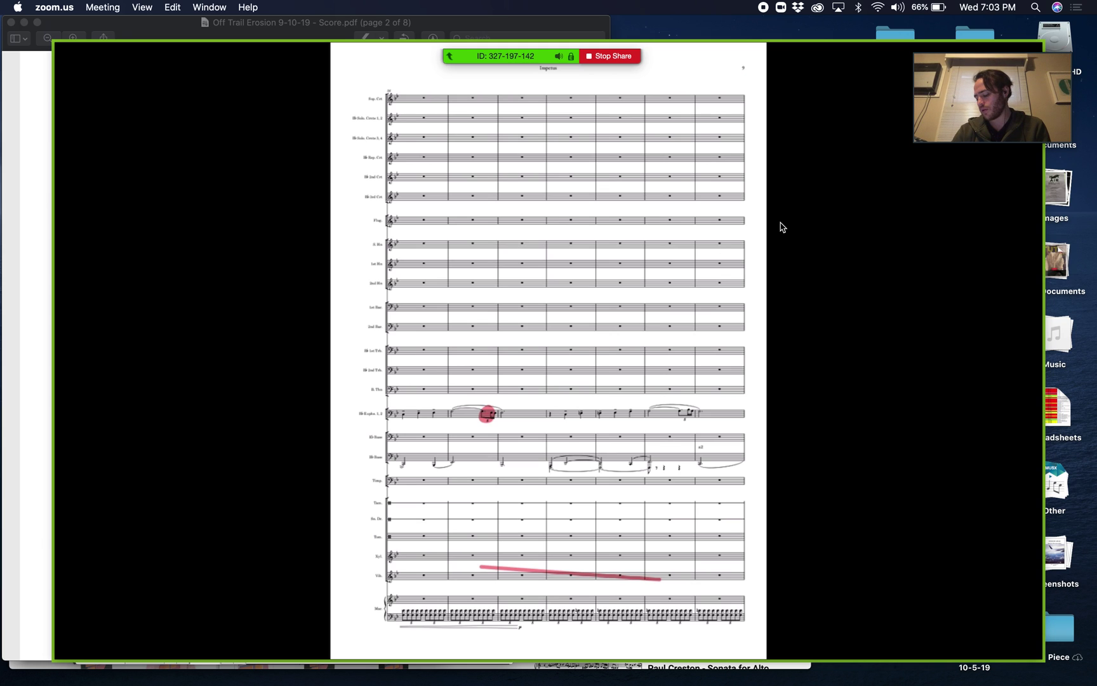
pyautogui.press('Right')
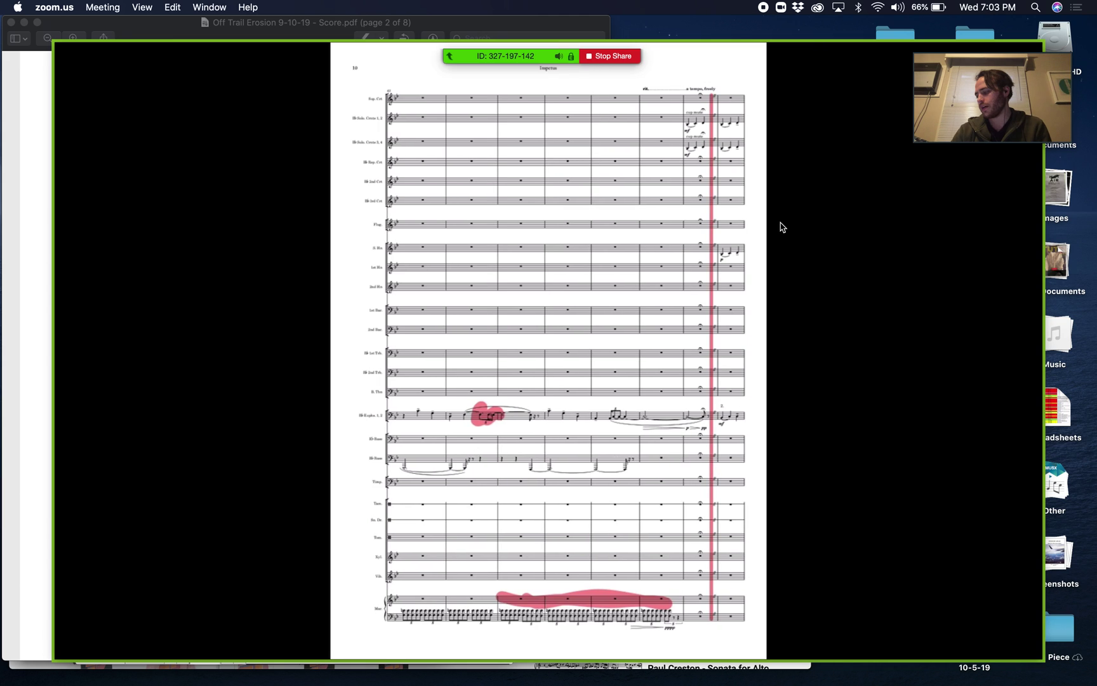